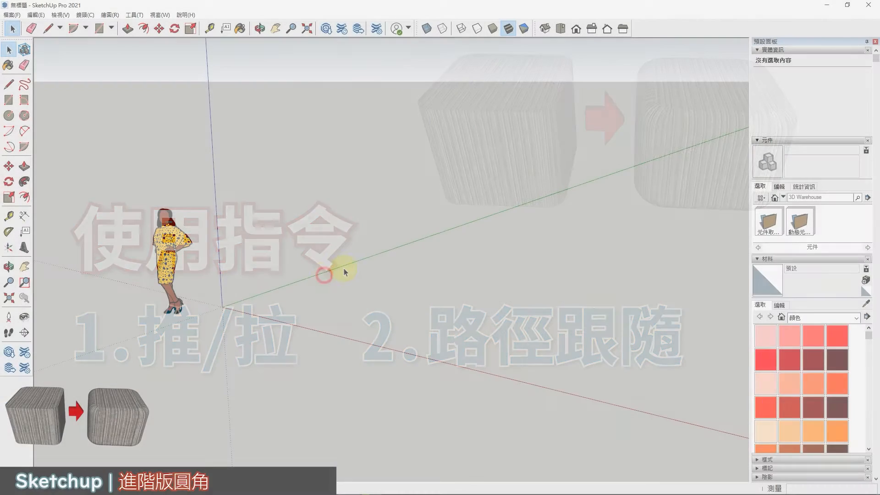
- Draw a 100 x 100 cm rectangle on the ground plane, starting at the origin
{"action": "middle_click_drag", "start_coordinate": [358, 272], "coordinate": [370, 304]}
{"action": "key", "text": "o"}
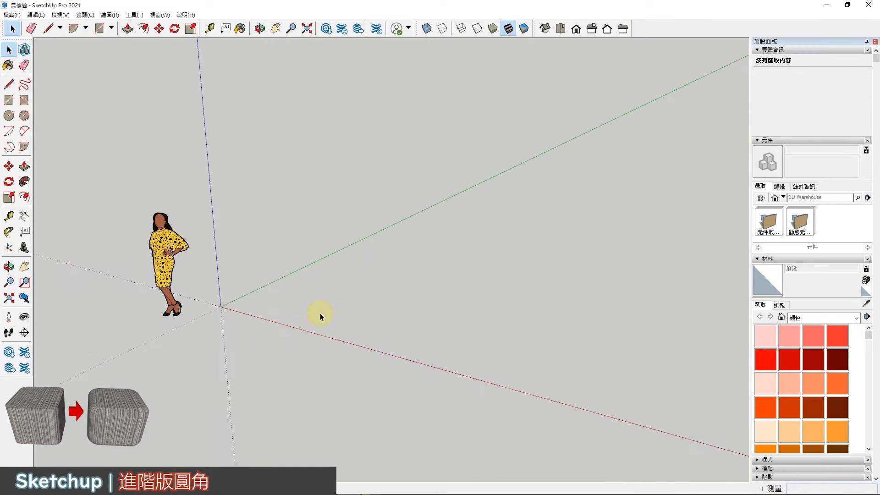
{"action": "scroll", "coordinate": [316, 312], "scroll_direction": "up", "scroll_amount": 2}
{"action": "left_click", "coordinate": [8, 99]}
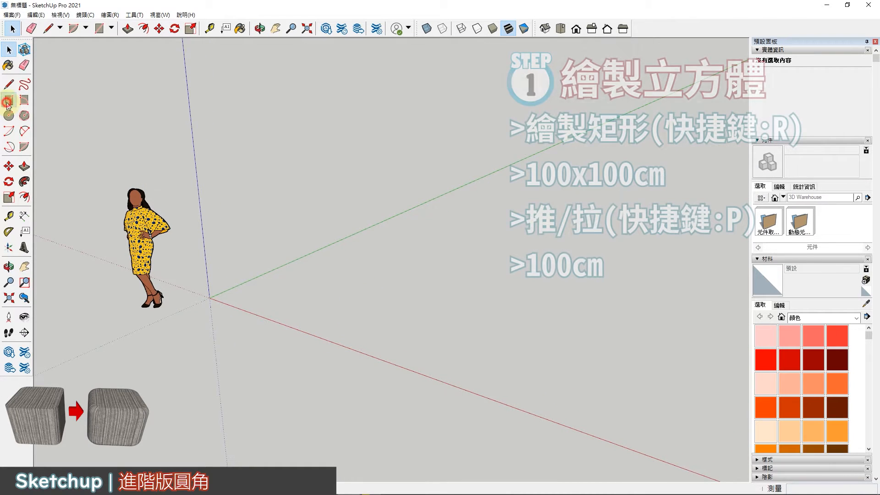
{"action": "left_click", "coordinate": [210, 298]}
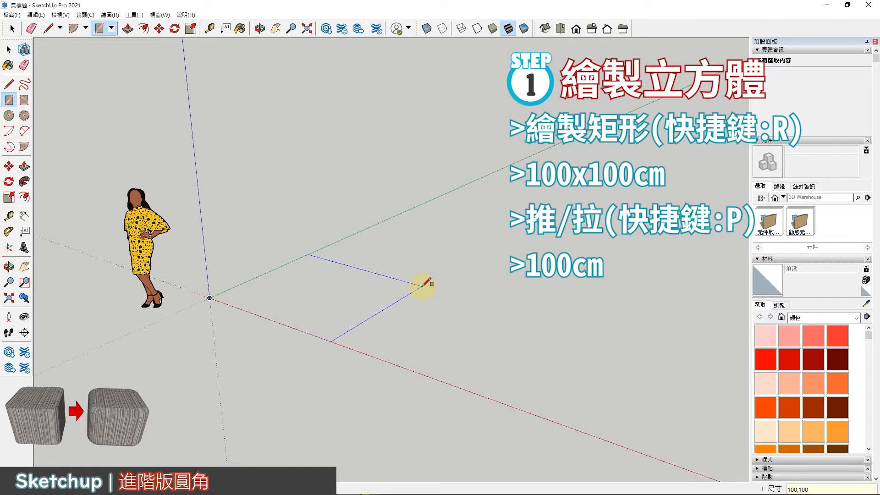
{"action": "type", "text": "100,100"}
{"action": "key", "text": "Return"}
- Push/Pull the square up 100 cm into a cube
{"action": "scroll", "coordinate": [185, 301], "scroll_direction": "up", "scroll_amount": 3}
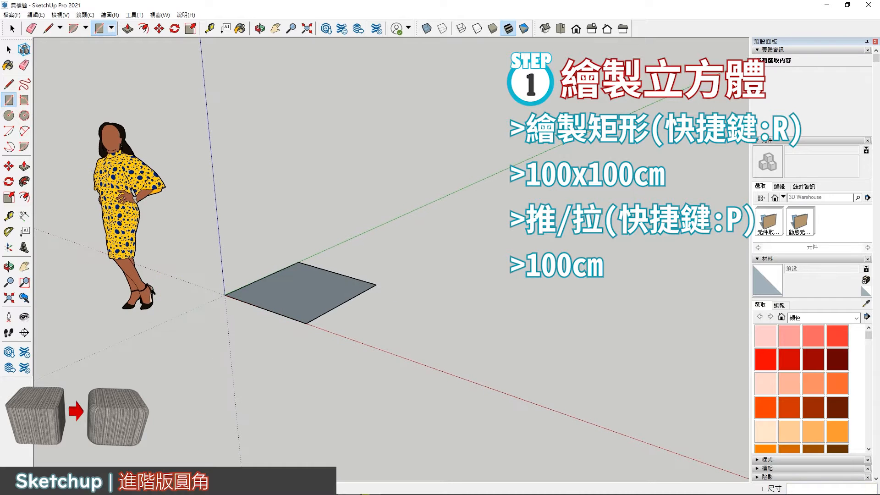
{"action": "left_click", "coordinate": [23, 168]}
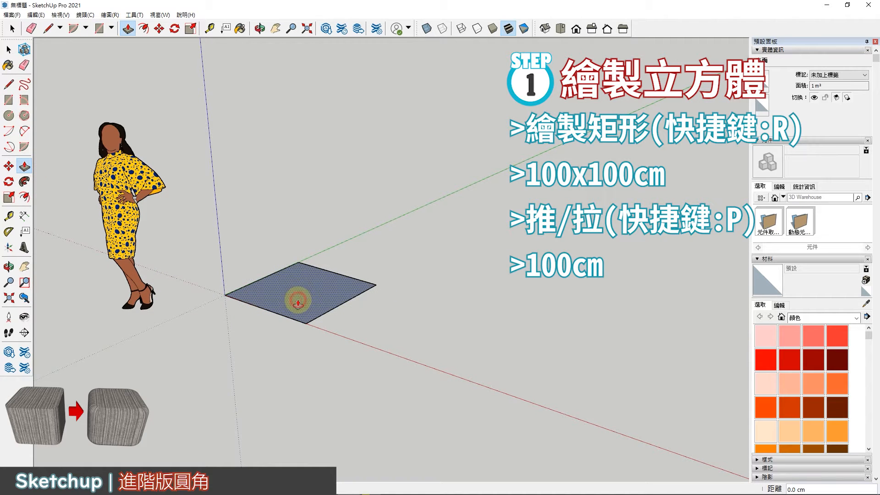
{"action": "left_click", "coordinate": [295, 303]}
{"action": "type", "text": "100"}
{"action": "key", "text": "Return"}
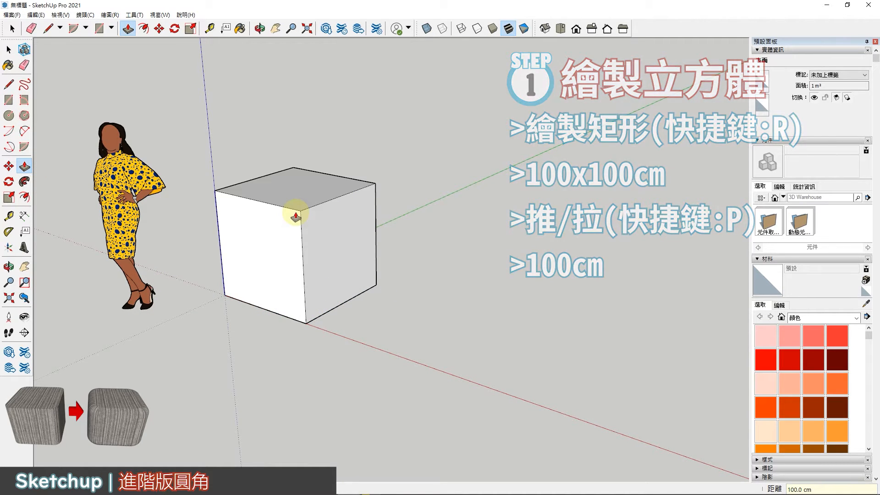
- Place four guide lines on the cube's top face with the Tape Measure, each offset 15 cm inward from one edge
{"action": "scroll", "coordinate": [247, 229], "scroll_direction": "up", "scroll_amount": 3}
{"action": "middle_click_drag", "start_coordinate": [357, 230], "coordinate": [387, 264]}
{"action": "scroll", "coordinate": [162, 147], "scroll_direction": "up", "scroll_amount": 1}
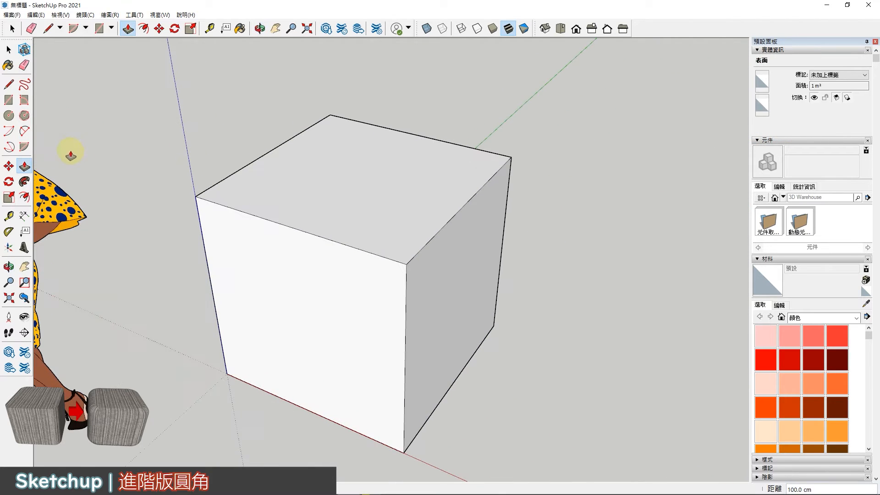
{"action": "left_click", "coordinate": [8, 216]}
{"action": "left_click", "coordinate": [230, 175]}
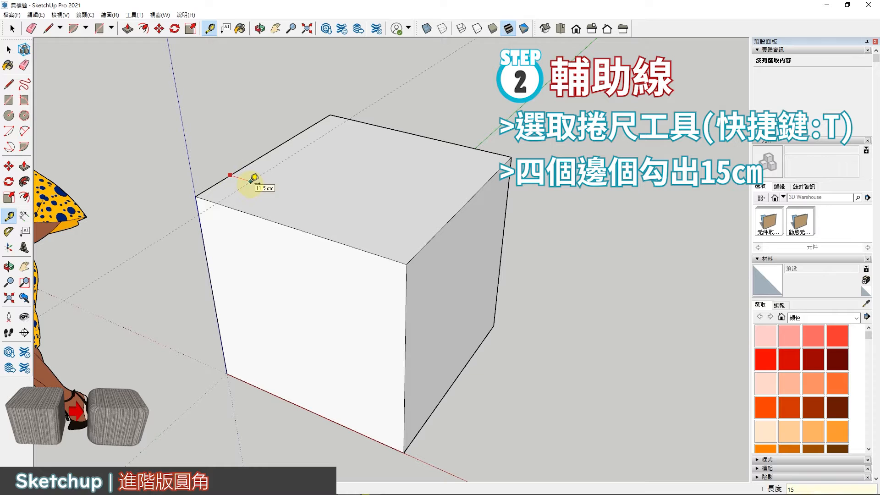
{"action": "key", "text": "Return"}
{"action": "left_click", "coordinate": [248, 213]}
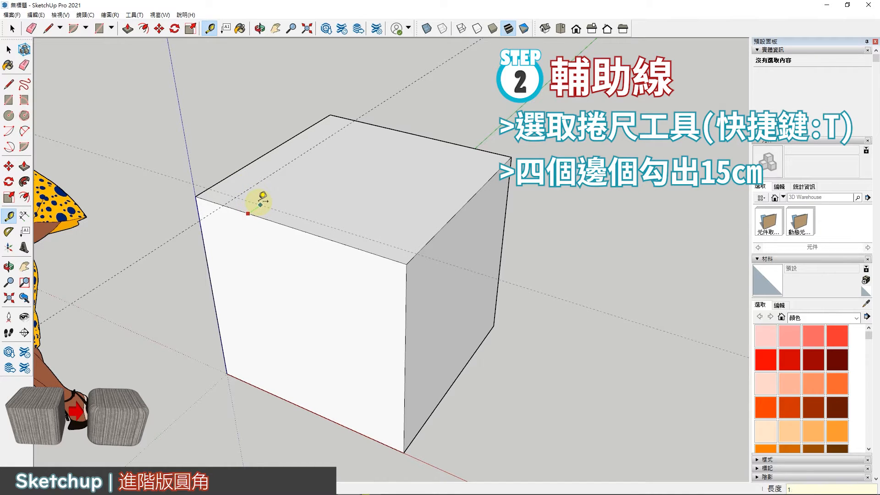
{"action": "key", "text": "Return"}
{"action": "left_click", "coordinate": [415, 256]}
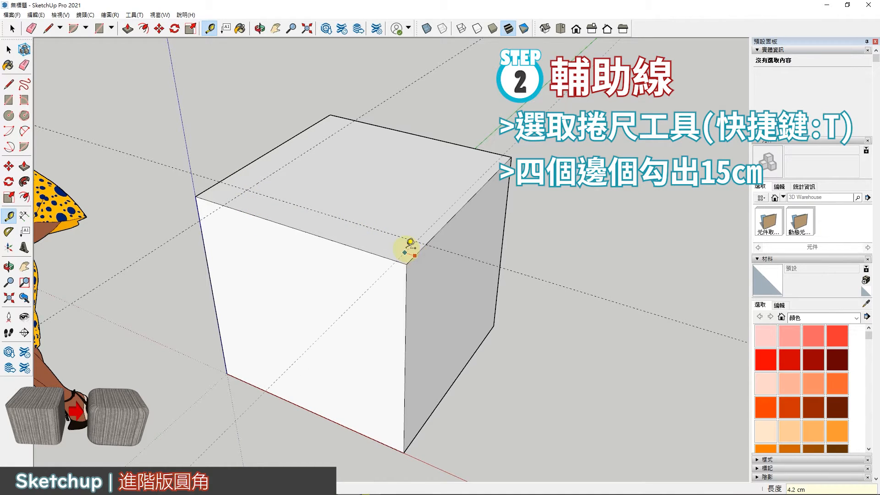
{"action": "key", "text": "Return"}
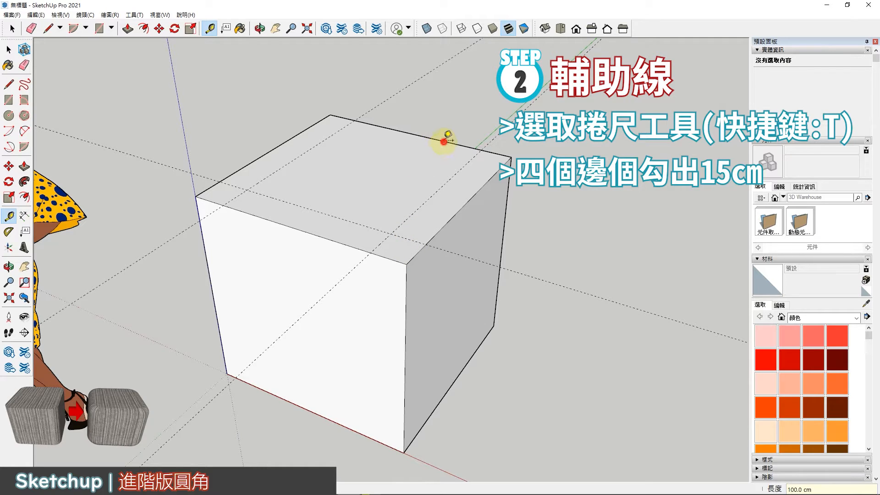
{"action": "middle_click_drag", "start_coordinate": [443, 142], "coordinate": [452, 239]}
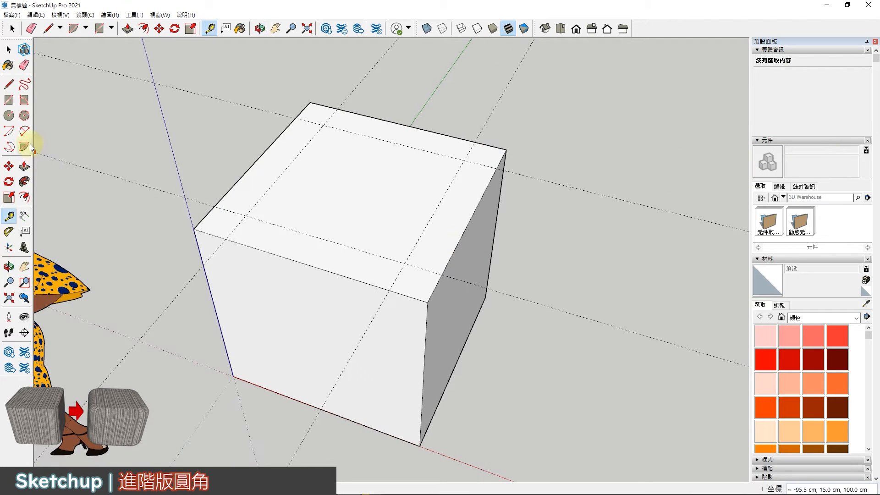
- Draw a tangent arc across each of the top face's four corners, between the points where the guides meet the edges
{"action": "left_click", "coordinate": [9, 132]}
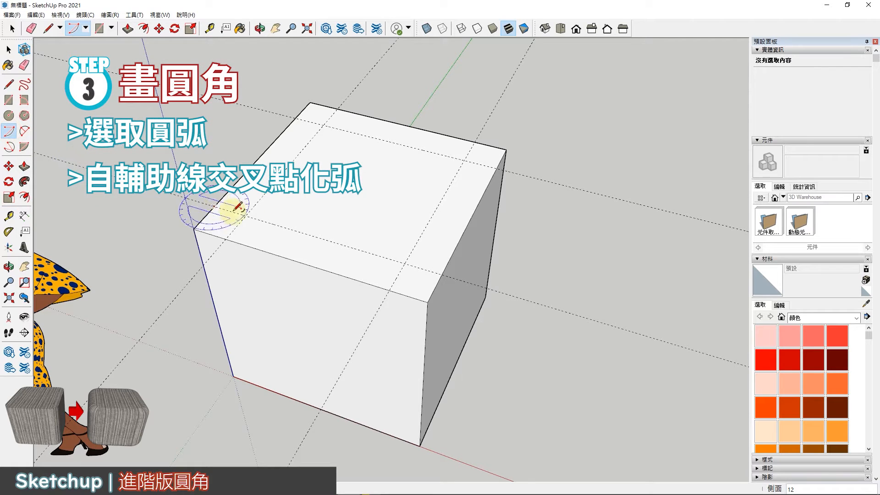
{"action": "left_click", "coordinate": [245, 215]}
{"action": "left_click", "coordinate": [214, 207]}
{"action": "left_click", "coordinate": [225, 238]}
{"action": "left_click", "coordinate": [406, 263]}
{"action": "left_click", "coordinate": [442, 274]}
{"action": "left_click", "coordinate": [393, 289]}
{"action": "left_click", "coordinate": [464, 160]}
{"action": "left_click", "coordinate": [475, 142]}
{"action": "left_click", "coordinate": [494, 171]}
{"action": "left_click", "coordinate": [323, 124]}
{"action": "left_click", "coordinate": [337, 109]}
{"action": "left_click", "coordinate": [298, 116]}
- Push/Pull the four corner faces outside the arcs down 100 cm to round the cube's vertical edges
{"action": "middle_click_drag", "start_coordinate": [510, 221], "coordinate": [479, 207]}
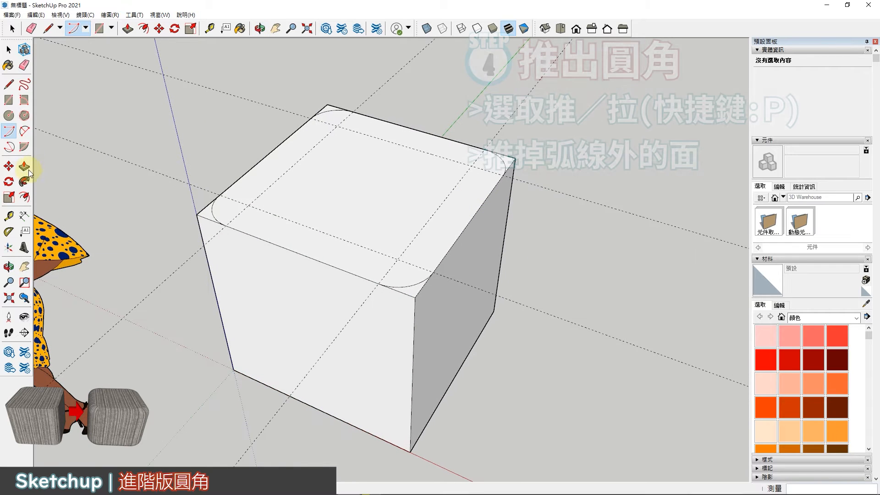
{"action": "left_click", "coordinate": [26, 169]}
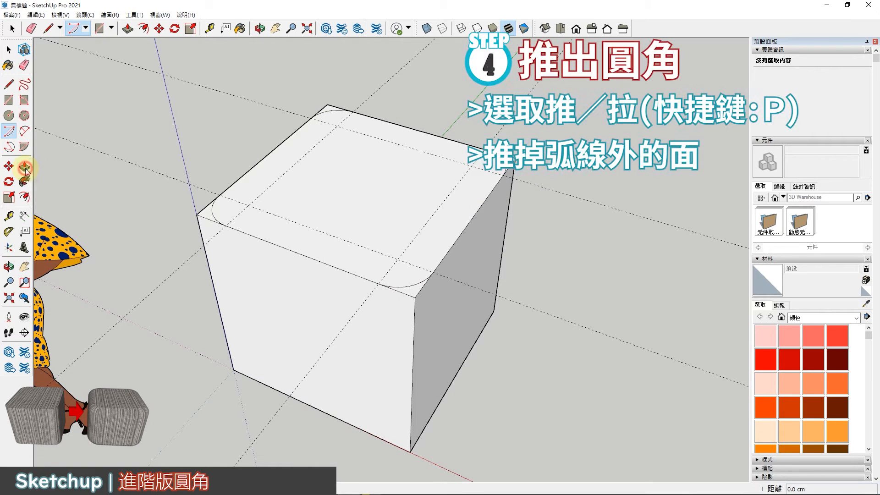
{"action": "left_click", "coordinate": [413, 288]}
{"action": "left_click", "coordinate": [427, 454]}
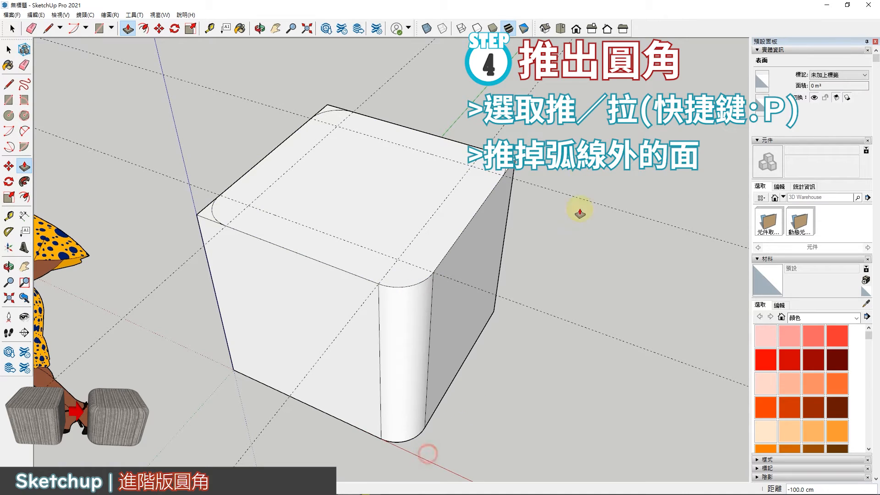
{"action": "double_click", "coordinate": [513, 162]}
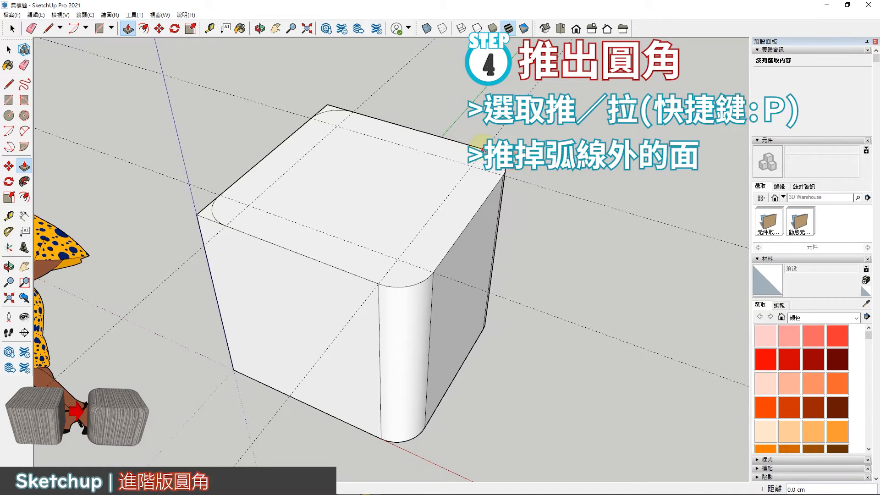
{"action": "double_click", "coordinate": [328, 109]}
{"action": "double_click", "coordinate": [202, 213]}
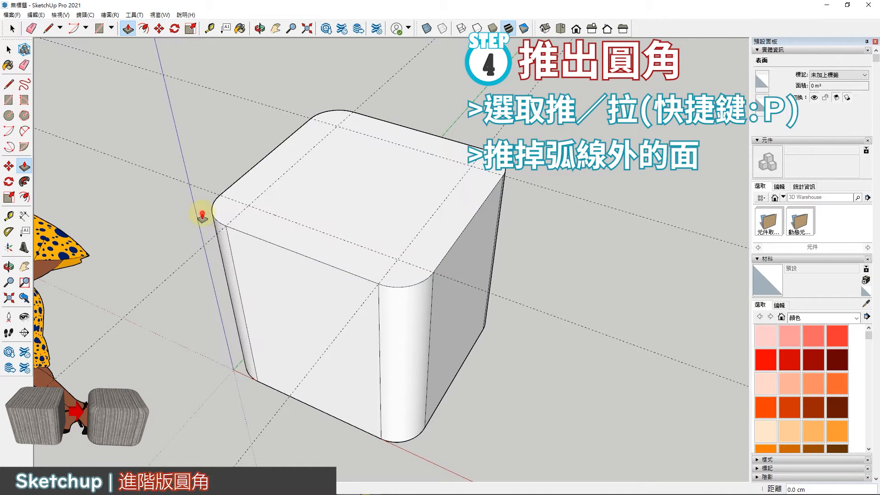
- Delete the four guide lines crossing the top face
{"action": "middle_click_drag", "start_coordinate": [334, 308], "coordinate": [228, 208]}
{"action": "key", "text": "space"}
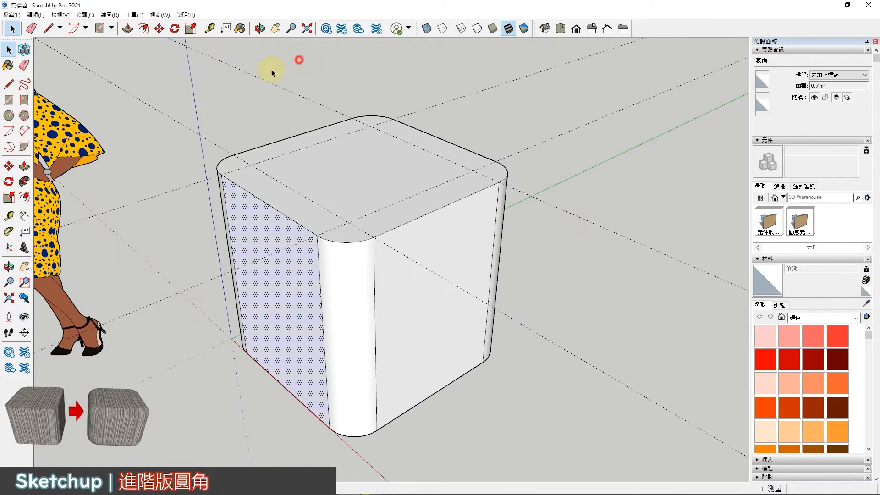
{"action": "left_click_drag", "start_coordinate": [127, 103], "coordinate": [126, 105]}
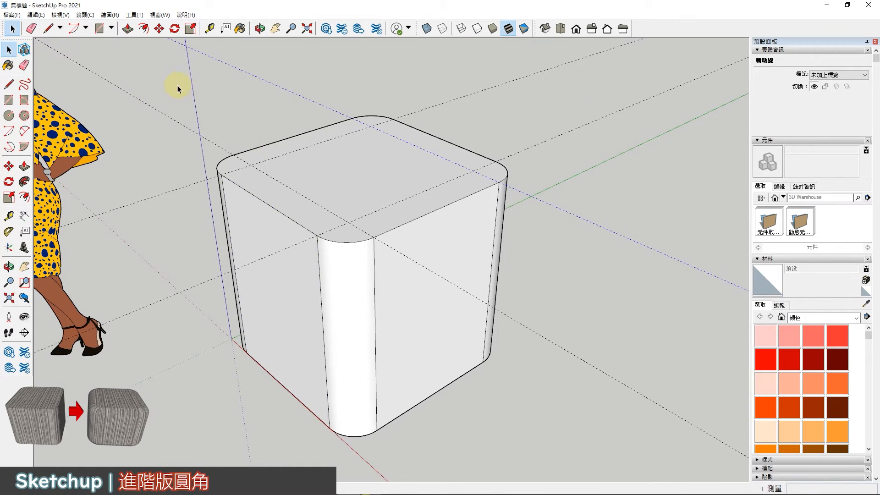
- Draw a vertical line down the side face along the red axis, from its top edge's midpoint to its bottom edge
{"action": "middle_click_drag", "start_coordinate": [255, 211], "coordinate": [353, 138]}
{"action": "key", "text": "l"}
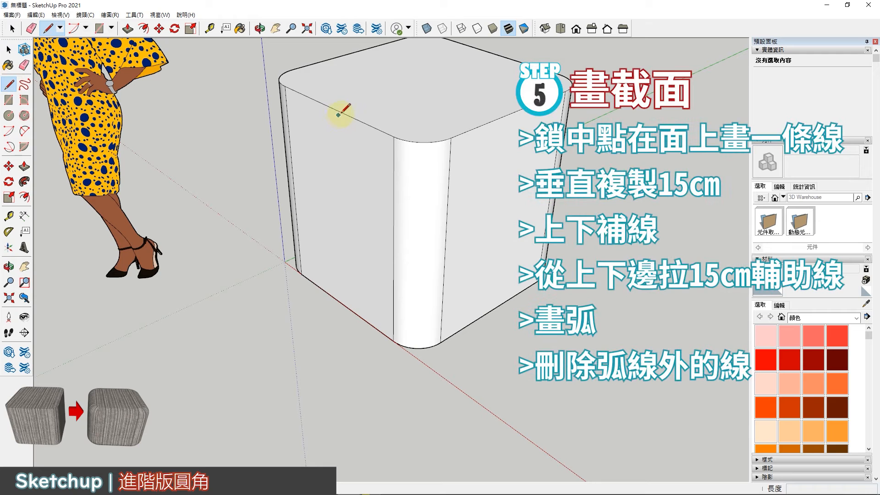
{"action": "left_click", "coordinate": [335, 109]}
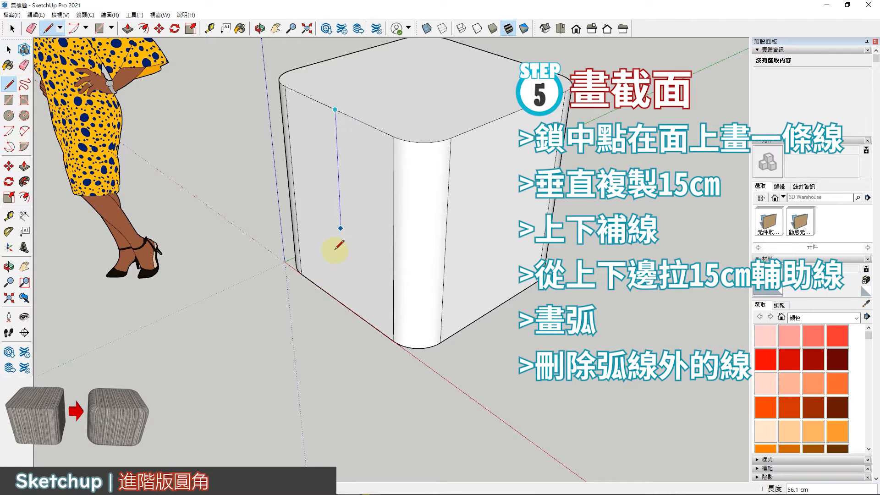
{"action": "middle_click_drag", "start_coordinate": [387, 187], "coordinate": [366, 161]}
- Copy the vertical centre line 15 cm outward, perpendicular to the side face
{"action": "left_click", "coordinate": [7, 48]}
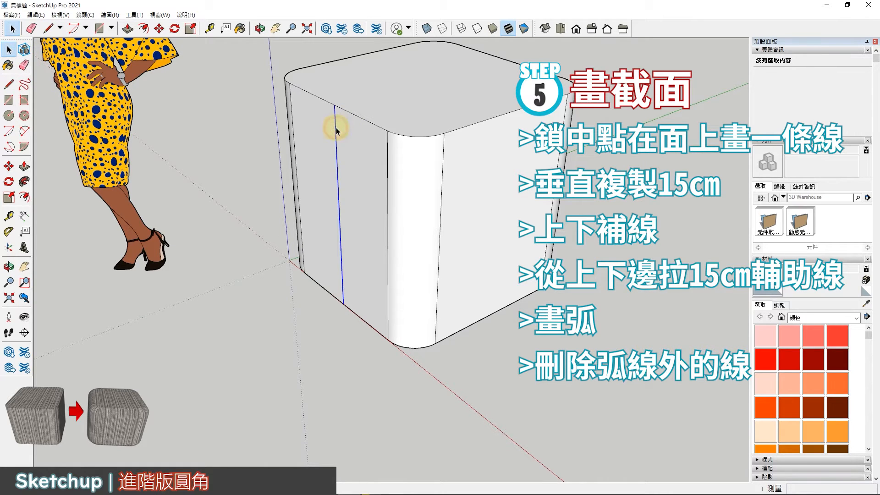
{"action": "left_click", "coordinate": [335, 110]}
{"action": "key", "text": "m"}
{"action": "left_click", "coordinate": [335, 108]}
{"action": "key", "text": "ctrl"}
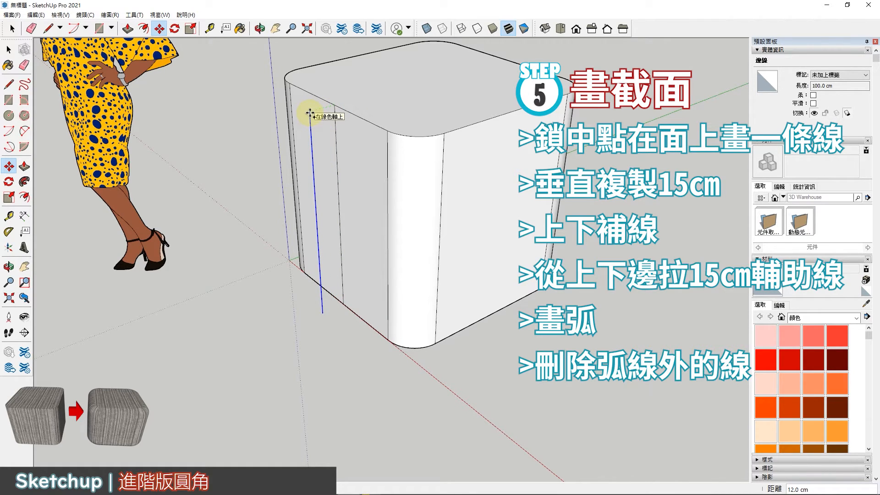
{"action": "key", "text": "Return"}
- Join the two vertical lines at their upper and lower ends to form a closed rectangular face
{"action": "middle_click_drag", "start_coordinate": [358, 111], "coordinate": [348, 134]}
{"action": "scroll", "coordinate": [304, 110], "scroll_direction": "up", "scroll_amount": 3}
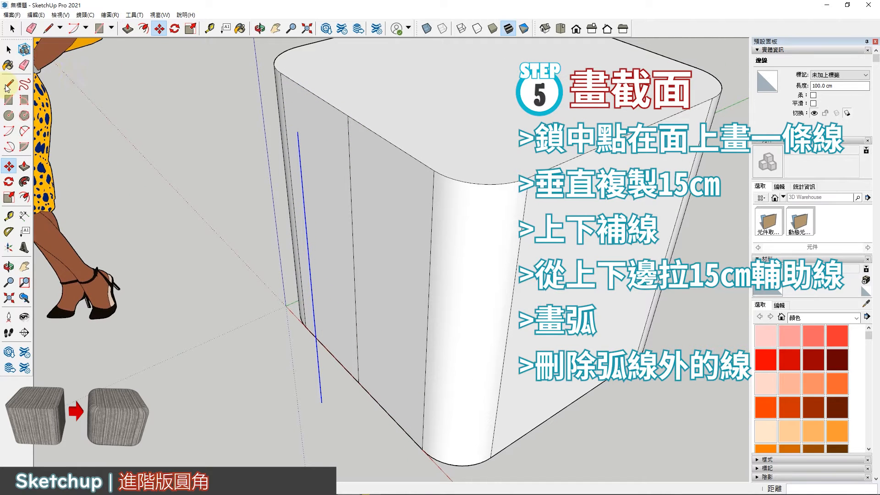
{"action": "left_click", "coordinate": [8, 84]}
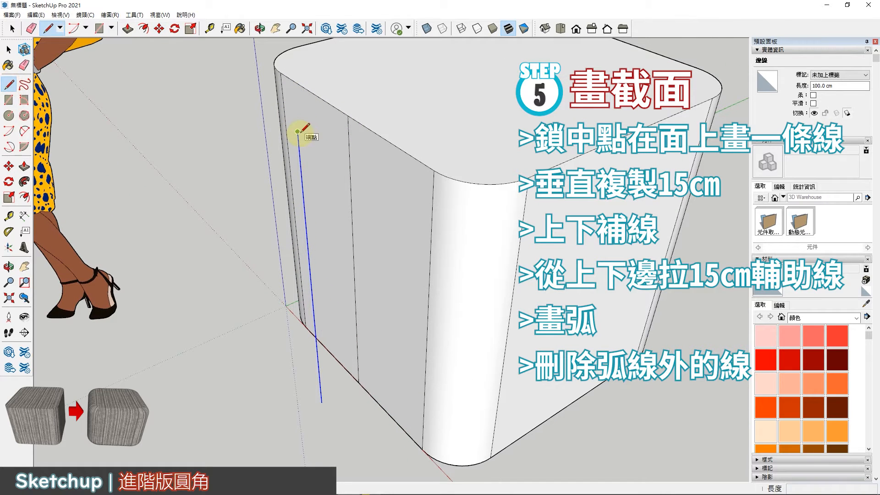
{"action": "left_click", "coordinate": [298, 132]}
{"action": "left_click", "coordinate": [347, 117]}
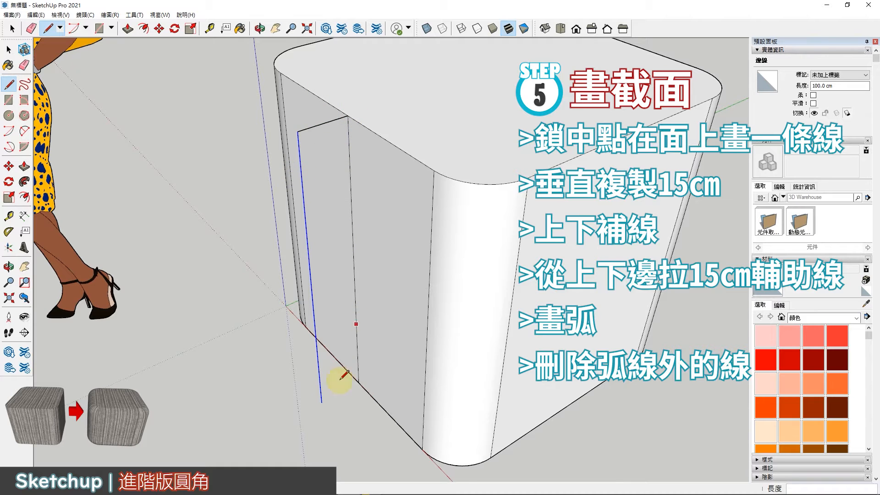
{"action": "left_click", "coordinate": [322, 403]}
{"action": "left_click", "coordinate": [358, 381]}
- Place guide lines across the narrow profile face, 15 cm below its top edge and 15 cm above its bottom edge
{"action": "mouse_move", "coordinate": [350, 328]}
{"action": "middle_mouse_down"}
{"action": "mouse_move", "coordinate": [291, 282]}
{"action": "mouse_move", "coordinate": [328, 275]}
{"action": "mouse_move", "coordinate": [321, 268]}
{"action": "middle_mouse_up"}
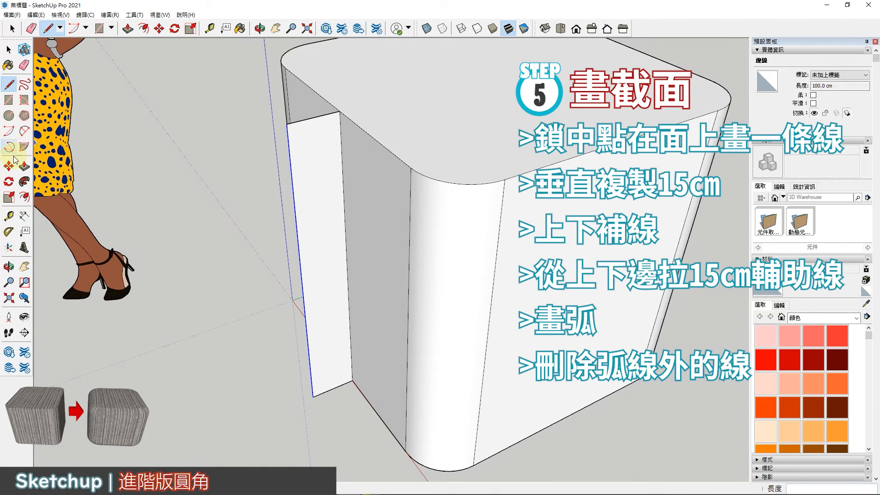
{"action": "left_click", "coordinate": [10, 217]}
{"action": "left_click", "coordinate": [299, 121]}
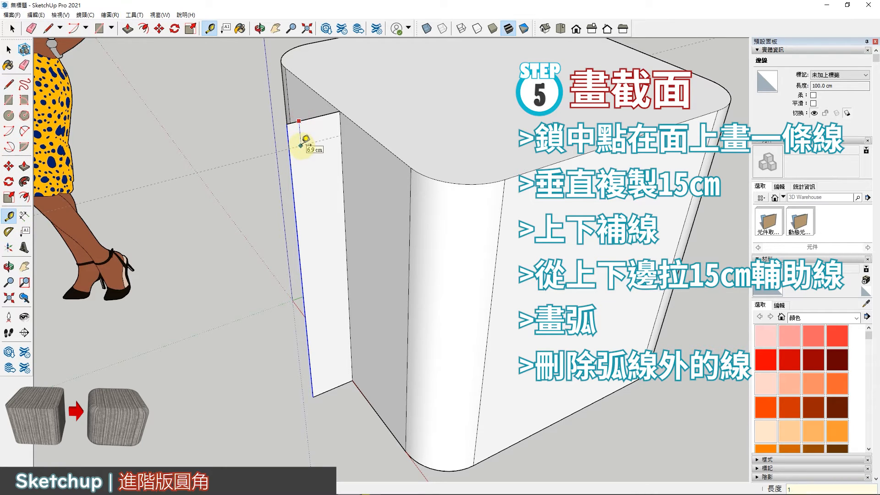
{"action": "type", "text": "15"}
{"action": "key", "text": "Return"}
{"action": "left_click", "coordinate": [322, 393]}
{"action": "type", "text": "15"}
{"action": "key", "text": "Return"}
- Draw a 90° arc at the profile's upper and lower outer corners, from the cube's edge to the 15 cm guides
{"action": "middle_click_drag", "start_coordinate": [338, 267], "coordinate": [346, 221]}
{"action": "left_click", "coordinate": [22, 133]}
{"action": "left_click", "coordinate": [11, 133]}
{"action": "left_click", "coordinate": [345, 145]}
{"action": "left_click", "coordinate": [344, 90]}
{"action": "left_click", "coordinate": [297, 153]}
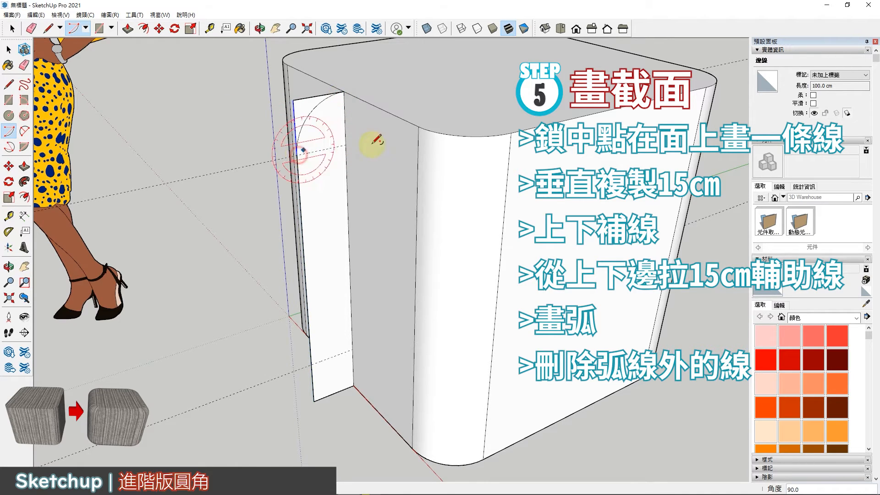
{"action": "left_click", "coordinate": [353, 350]}
{"action": "left_click", "coordinate": [354, 385]}
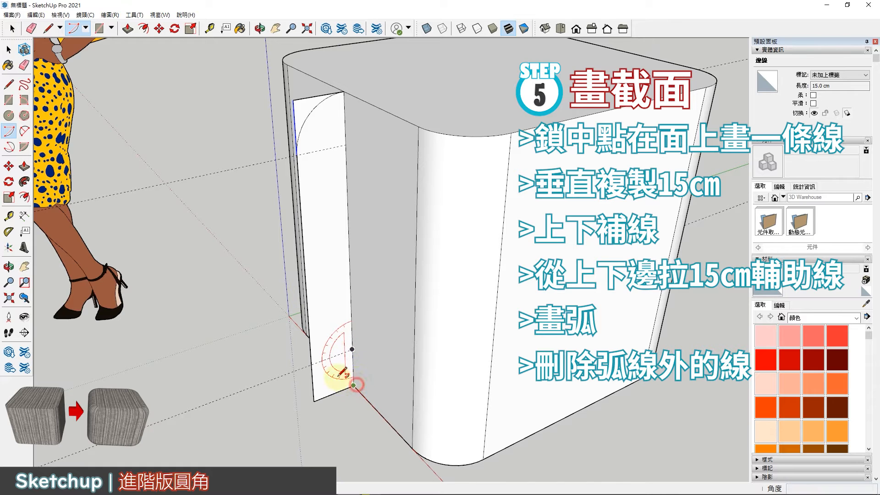
{"action": "left_click", "coordinate": [311, 365]}
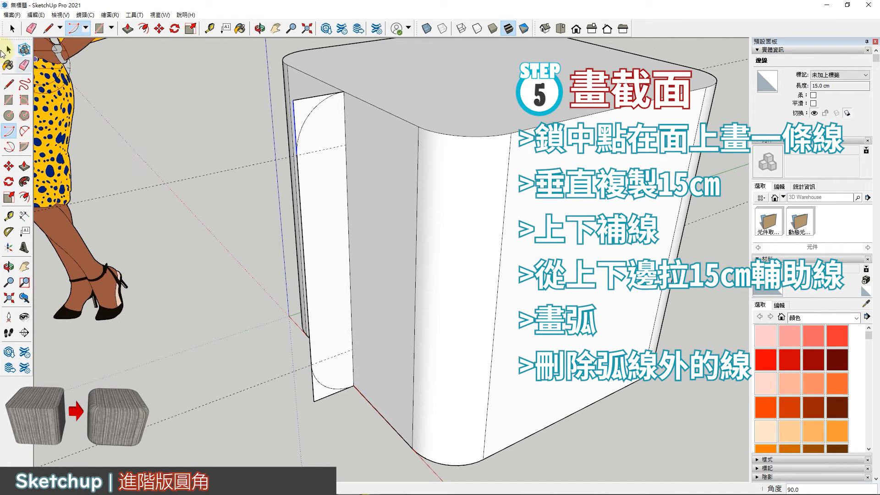
- Erase the profile's edges outside the two arcs along with the guide lines, leaving only the rounded section
{"action": "middle_click_drag", "start_coordinate": [298, 215], "coordinate": [209, 215]}
{"action": "left_click", "coordinate": [26, 66]}
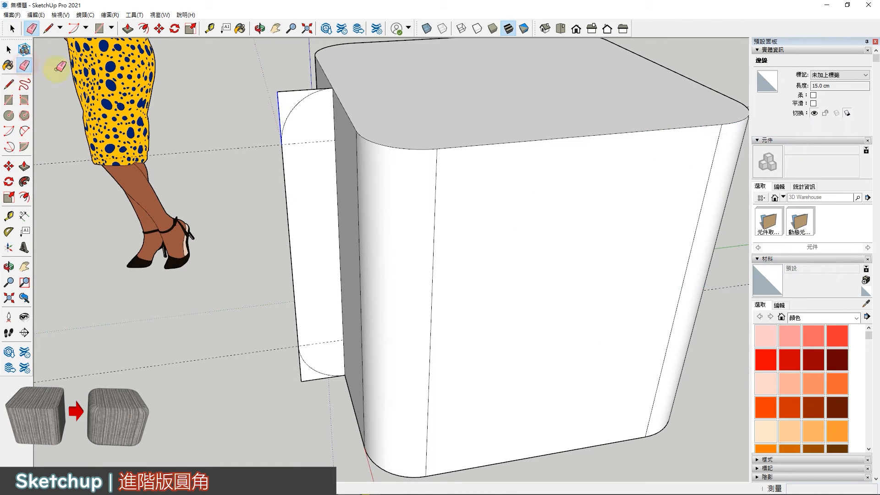
{"action": "left_click_drag", "start_coordinate": [287, 72], "coordinate": [290, 83]}
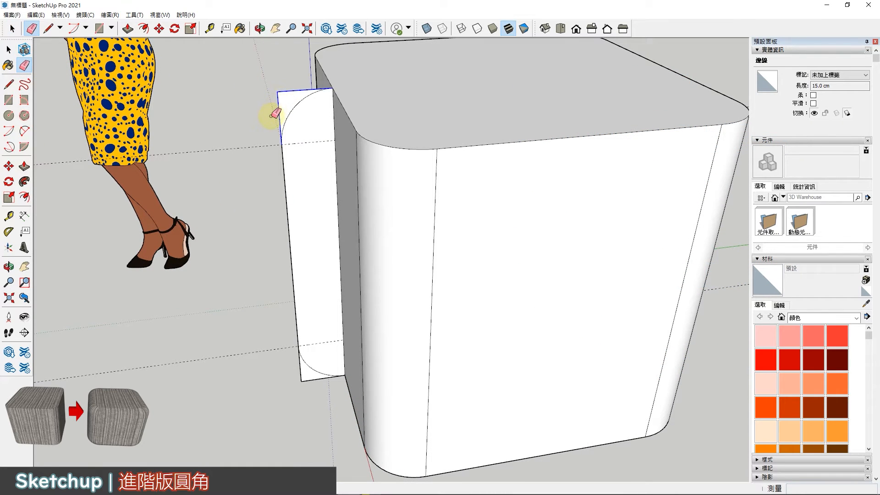
{"action": "left_click_drag", "start_coordinate": [276, 114], "coordinate": [273, 120]}
{"action": "mouse_move", "coordinate": [304, 401]}
{"action": "left_mouse_down"}
{"action": "mouse_move", "coordinate": [307, 373]}
{"action": "mouse_move", "coordinate": [255, 284]}
{"action": "mouse_move", "coordinate": [256, 132]}
{"action": "left_mouse_up"}
{"action": "scroll", "coordinate": [233, 275], "scroll_direction": "down", "scroll_amount": 1}
{"action": "scroll", "coordinate": [229, 278], "scroll_direction": "down", "scroll_amount": 1}
{"action": "mouse_move", "coordinate": [230, 278]}
{"action": "middle_mouse_down"}
{"action": "mouse_move", "coordinate": [310, 271]}
{"action": "mouse_move", "coordinate": [450, 280]}
{"action": "middle_mouse_up"}
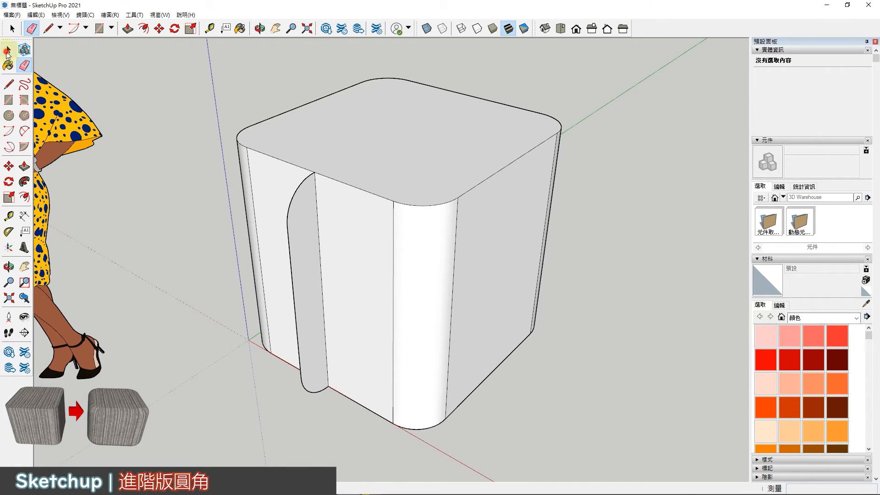
- Select only the boundary edges of the cube's top face, leaving the face itself out of the selection
{"action": "left_click", "coordinate": [7, 51]}
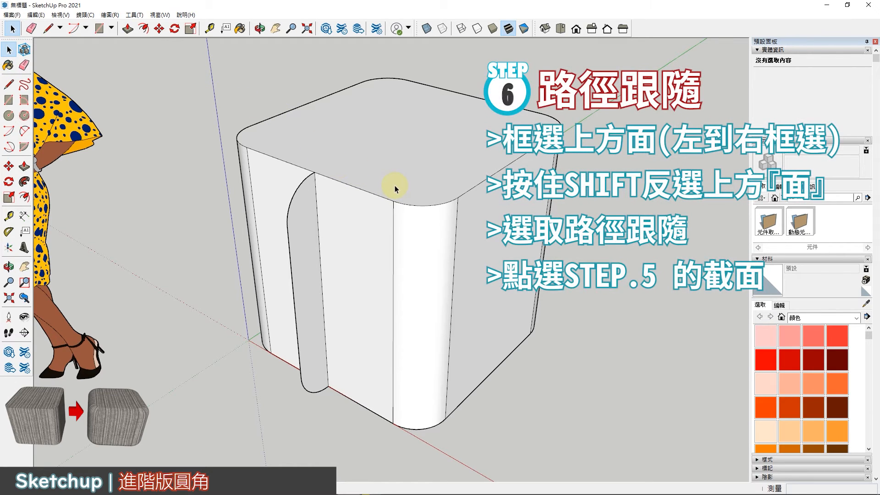
{"action": "middle_click_drag", "start_coordinate": [395, 186], "coordinate": [293, 78]}
{"action": "left_click_drag", "start_coordinate": [193, 111], "coordinate": [637, 152]}
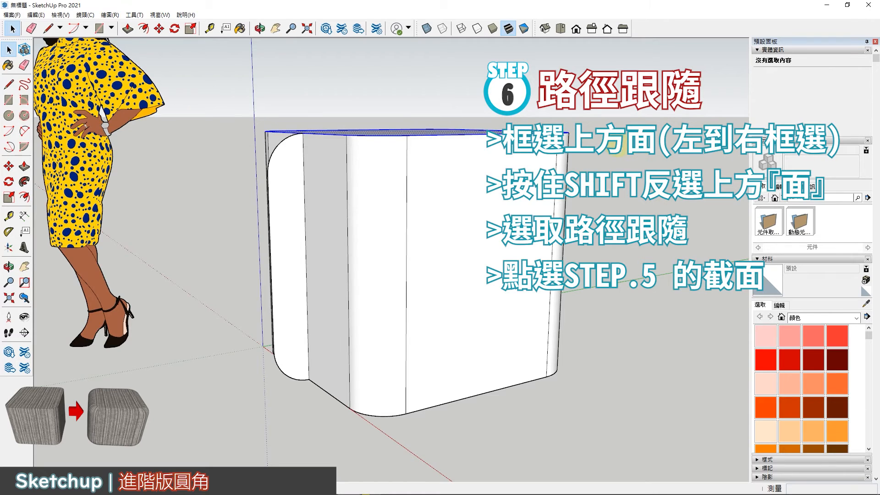
{"action": "middle_click_drag", "start_coordinate": [638, 151], "coordinate": [315, 244]}
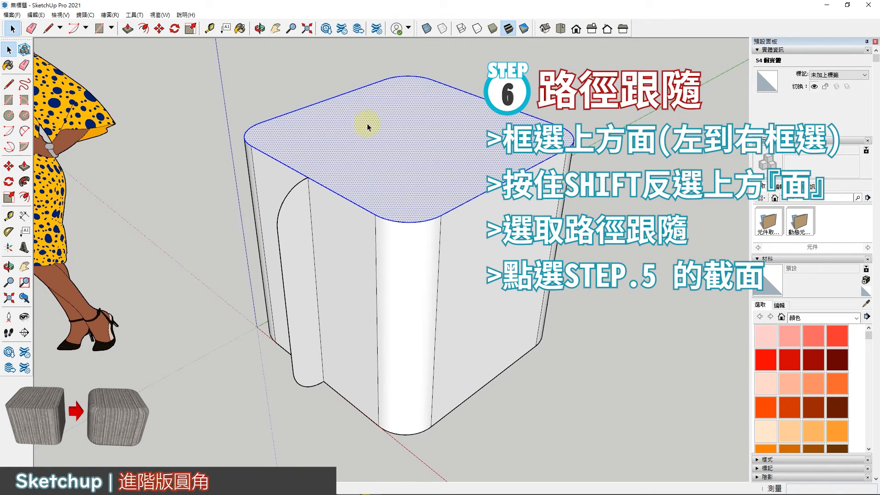
{"action": "left_click", "coordinate": [394, 125], "text": "shift"}
{"action": "middle_click_drag", "start_coordinate": [418, 226], "coordinate": [395, 230]}
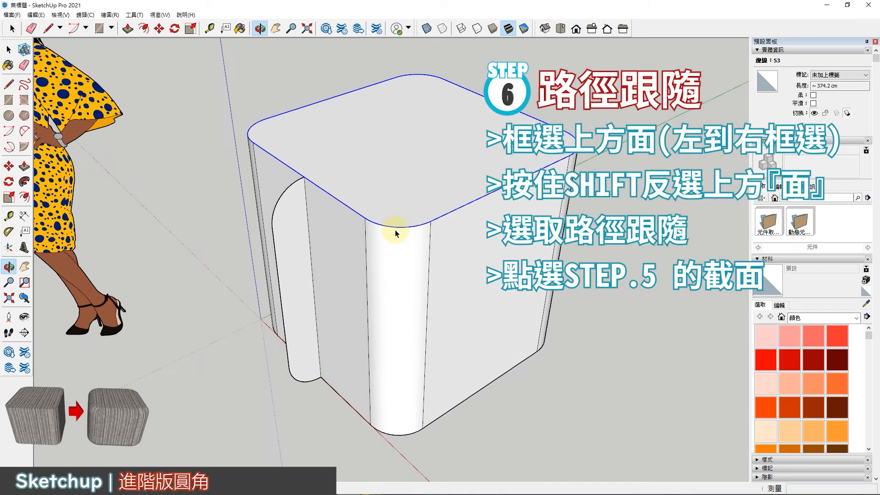
- Sweep the rounded profile face around the selected top edges with Follow Me
{"action": "left_click", "coordinate": [25, 183]}
{"action": "left_click", "coordinate": [294, 236]}
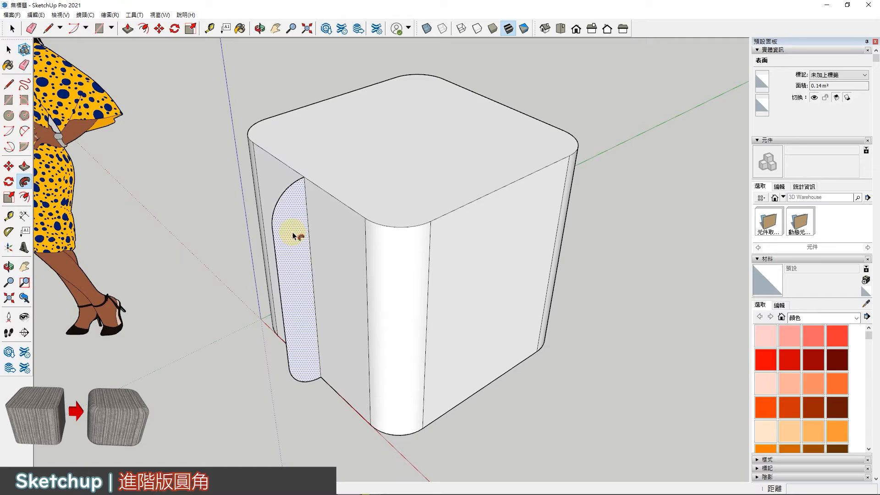
{"action": "left_click", "coordinate": [294, 236]}
{"action": "middle_click_drag", "start_coordinate": [298, 226], "coordinate": [375, 248]}
{"action": "left_click_drag", "start_coordinate": [374, 248], "coordinate": [383, 269]}
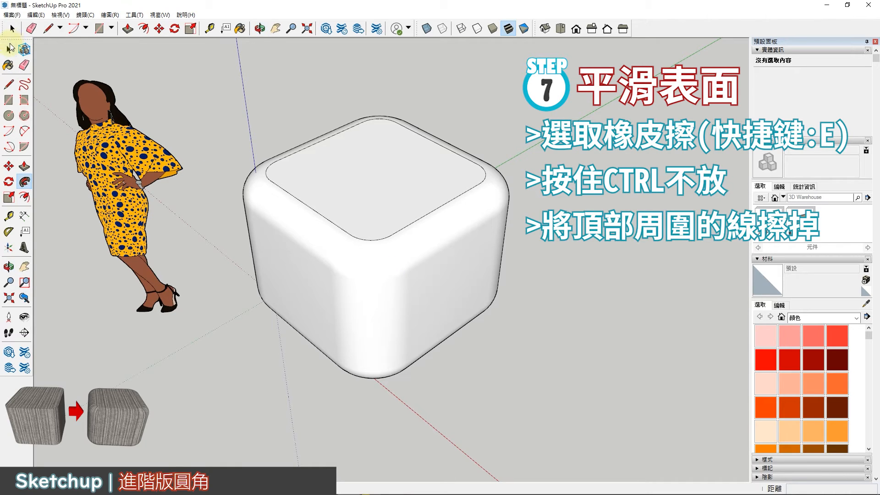
- Soften all the edge lines around the cube's top face with the Eraser so the surface blends smoothly
{"action": "left_click", "coordinate": [10, 50]}
{"action": "left_click", "coordinate": [22, 65]}
{"action": "left_click_drag", "start_coordinate": [295, 208], "coordinate": [342, 216], "text": "ctrl"}
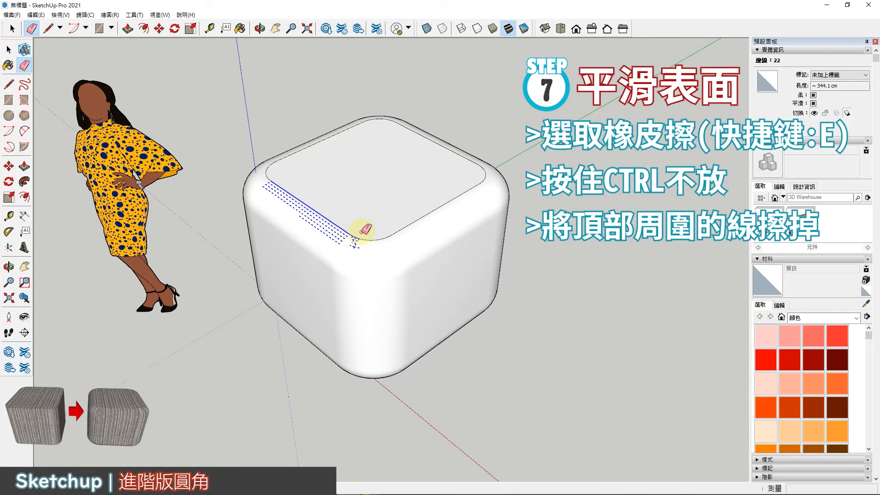
{"action": "left_click_drag", "start_coordinate": [382, 235], "coordinate": [445, 197], "text": "ctrl"}
{"action": "mouse_move", "coordinate": [483, 171]}
{"action": "left_mouse_down", "text": "ctrl"}
{"action": "mouse_move", "coordinate": [481, 186]}
{"action": "mouse_move", "coordinate": [463, 158]}
{"action": "mouse_move", "coordinate": [409, 142]}
{"action": "mouse_move", "coordinate": [382, 116]}
{"action": "mouse_move", "coordinate": [343, 158]}
{"action": "left_mouse_up", "text": "ctrl"}
{"action": "mouse_move", "coordinate": [344, 159]}
{"action": "middle_mouse_down"}
{"action": "mouse_move", "coordinate": [550, 183]}
{"action": "mouse_move", "coordinate": [202, 240]}
{"action": "mouse_move", "coordinate": [397, 251]}
{"action": "middle_mouse_up"}
{"action": "scroll", "coordinate": [400, 248], "scroll_direction": "up", "scroll_amount": 1}
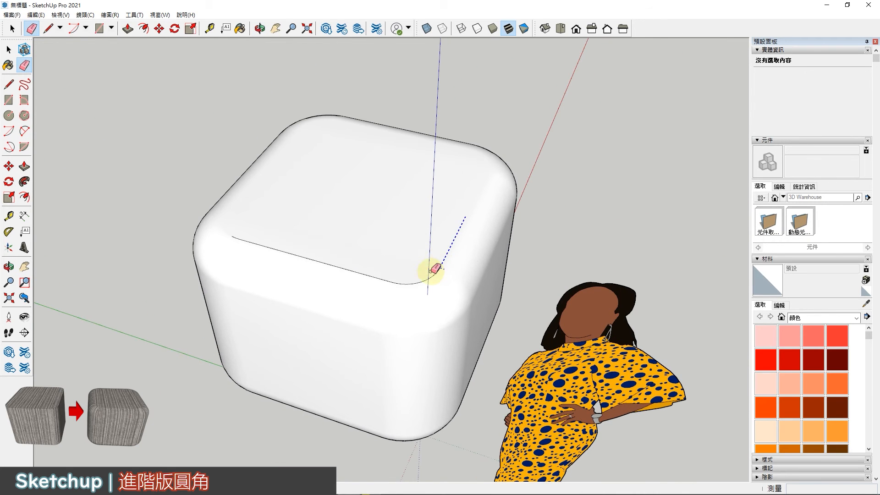
{"action": "mouse_move", "coordinate": [430, 272]}
{"action": "left_mouse_down", "text": "ctrl"}
{"action": "mouse_move", "coordinate": [419, 282]}
{"action": "mouse_move", "coordinate": [417, 273]}
{"action": "left_mouse_up", "text": "ctrl"}
{"action": "left_click_drag", "start_coordinate": [257, 246], "coordinate": [236, 237], "text": "ctrl"}
{"action": "middle_click_drag", "start_coordinate": [409, 221], "coordinate": [311, 101]}
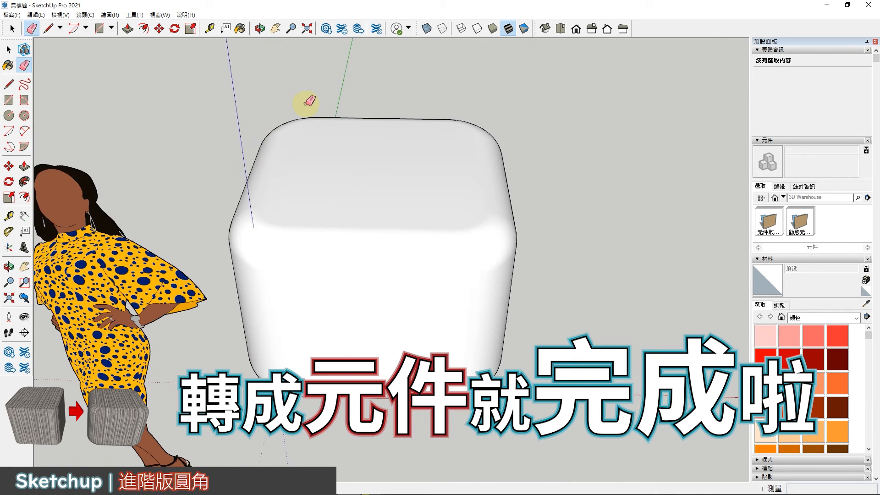
- Select the whole rounded cube and turn it into a component that replaces the selected geometry
{"action": "key", "text": "space"}
{"action": "triple_click", "coordinate": [349, 177]}
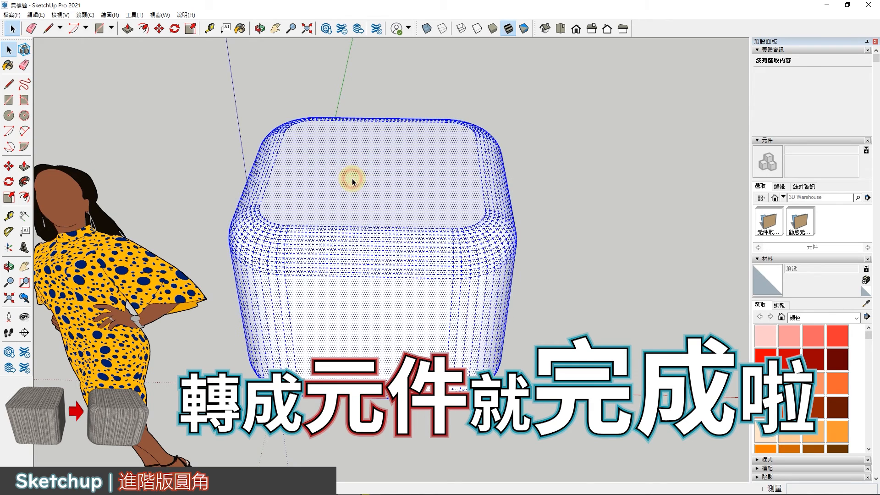
{"action": "key", "text": "g"}
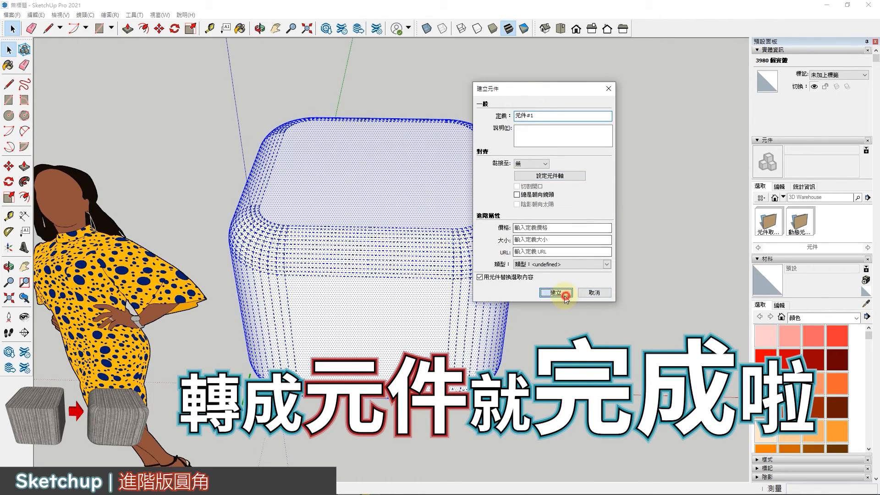
{"action": "left_click", "coordinate": [598, 193]}
{"action": "scroll", "coordinate": [591, 201], "scroll_direction": "down", "scroll_amount": 3}
{"action": "middle_click_drag", "start_coordinate": [578, 229], "coordinate": [459, 271]}
{"action": "middle_click_drag", "start_coordinate": [578, 256], "coordinate": [300, 194]}
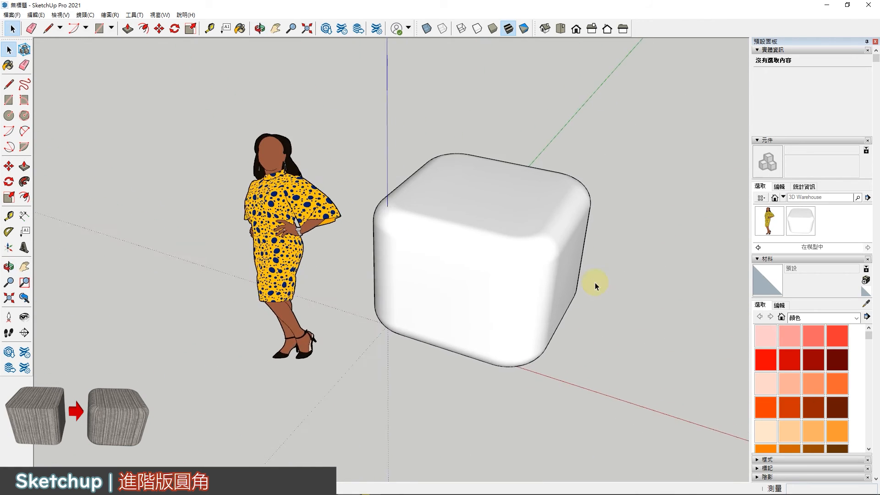
{"action": "scroll", "coordinate": [596, 283], "scroll_direction": "up", "scroll_amount": 3}
{"action": "middle_click_drag", "start_coordinate": [684, 290], "coordinate": [307, 374], "text": "shift"}
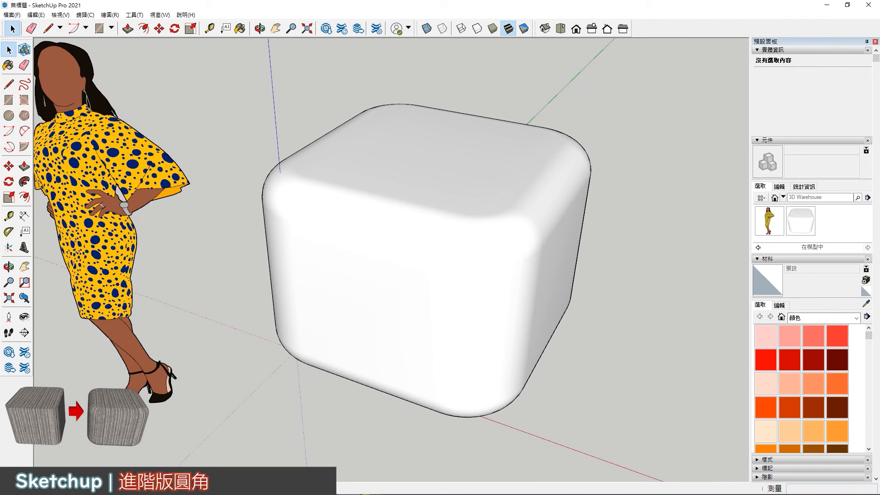